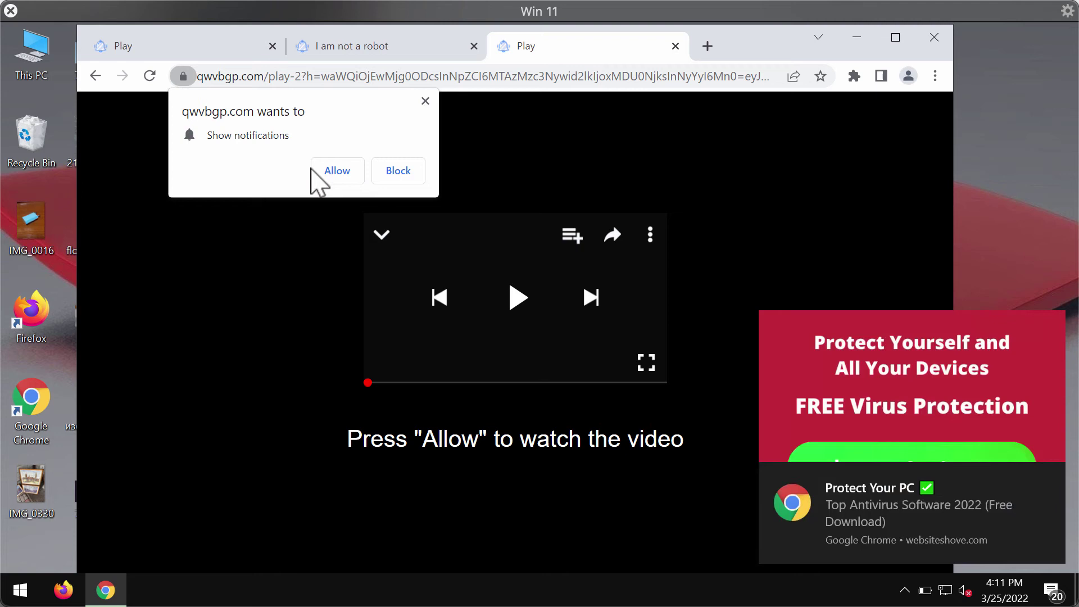
Step: Allow qwvbgp.com to show notifications, then start an empty new tab
left_click(331, 174)
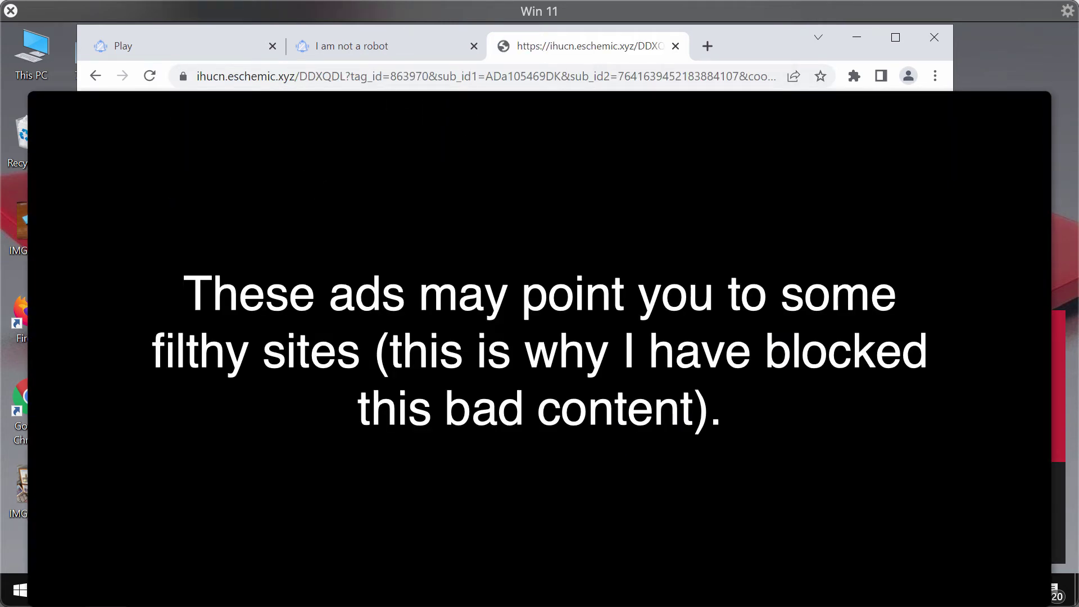
left_click(709, 48)
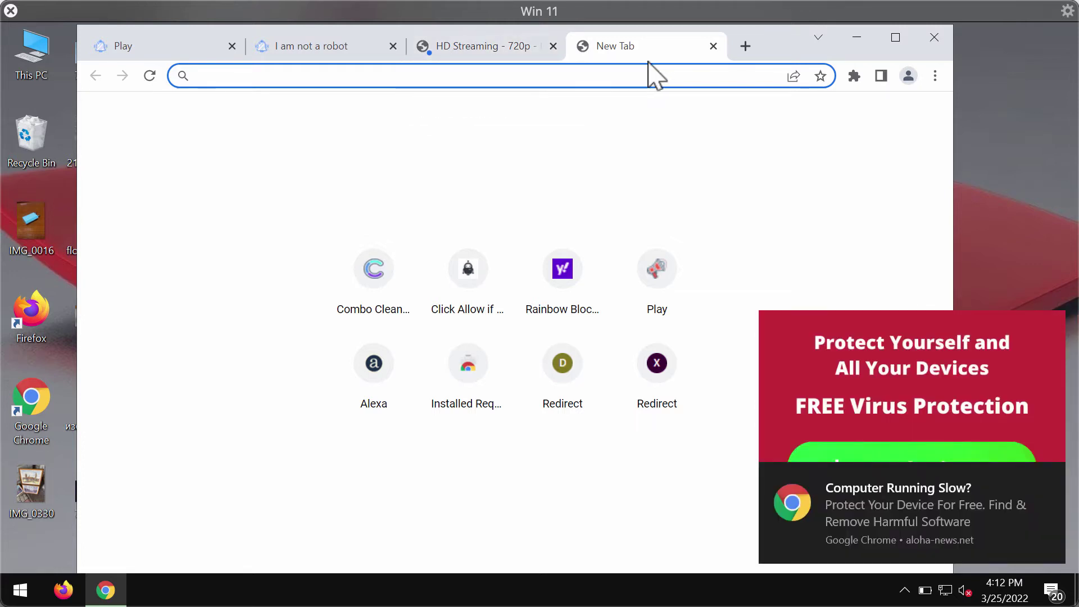
Step: Go to Chrome Settings > Security and Privacy > Site Settings and scroll down to Permissions
left_click_drag(778, 41, 573, 72)
left_click(731, 107)
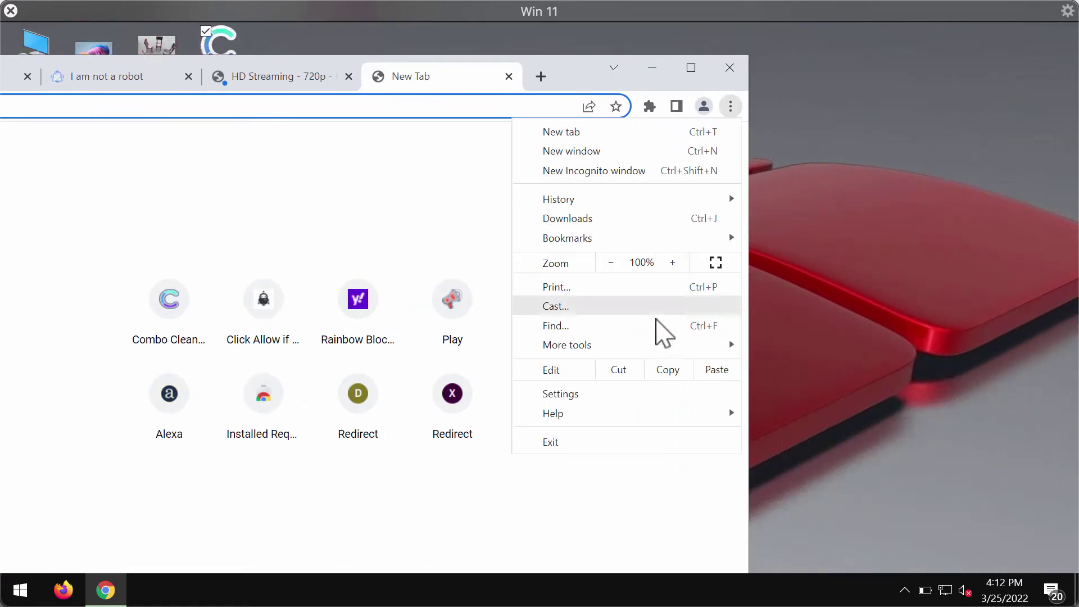
left_click(600, 397)
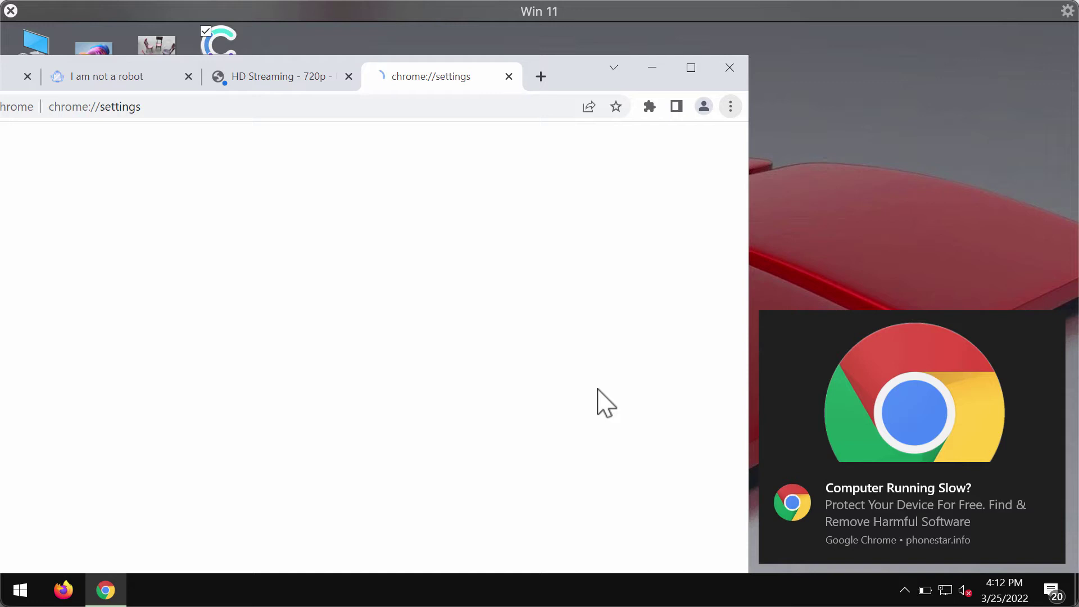
left_click_drag(573, 68, 766, 29)
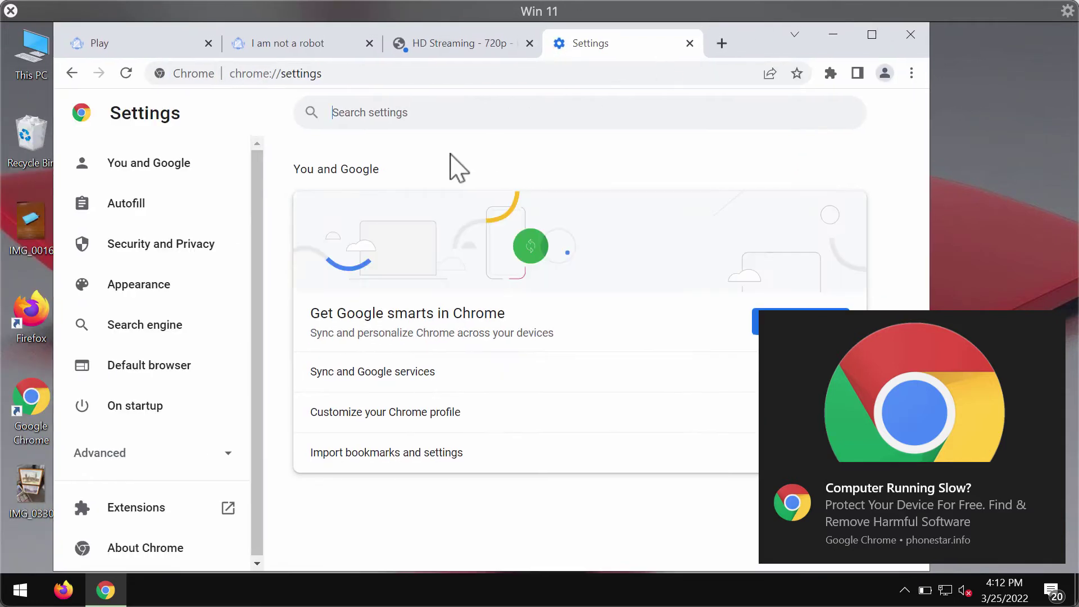
left_click(175, 247)
left_click(305, 551)
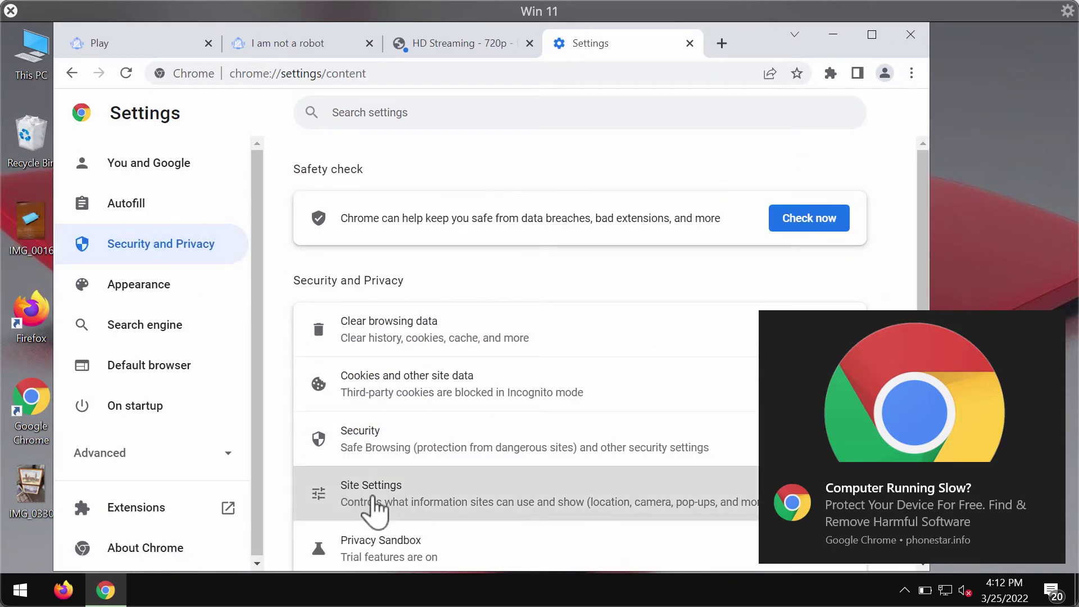
scroll(492, 438, "down", 6)
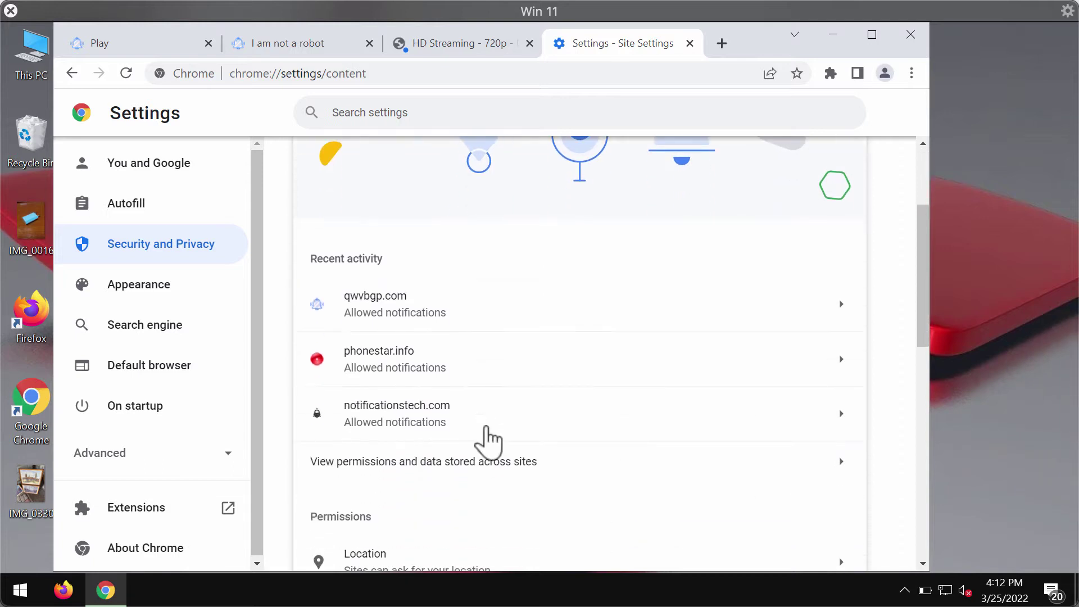
scroll(472, 509, "down", 1)
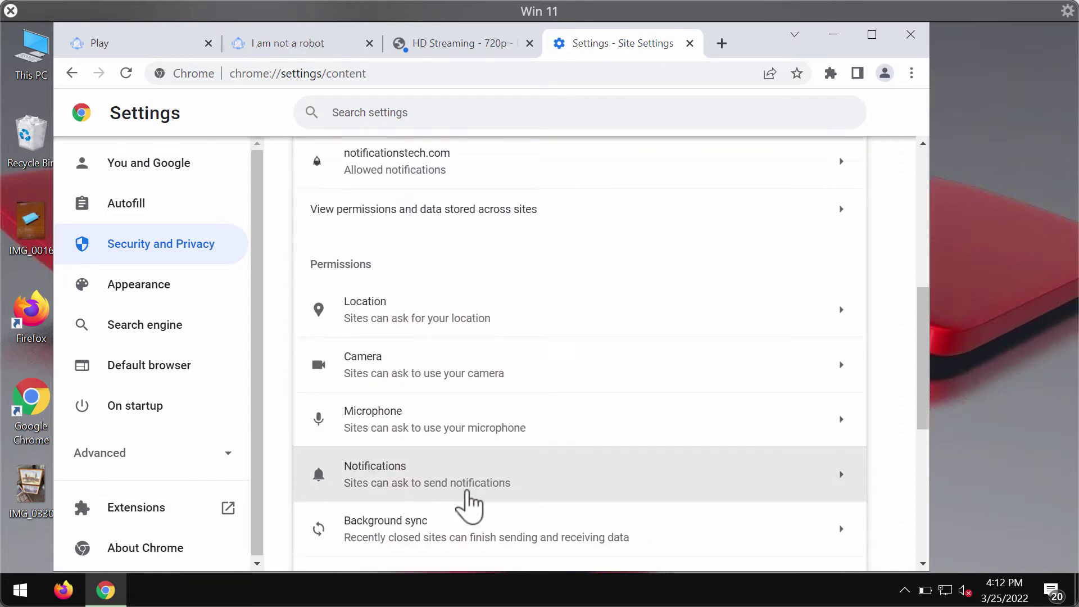
Step: Open the Notifications permission page and remove qwvbgp.com from the allowed sites
left_click(458, 498)
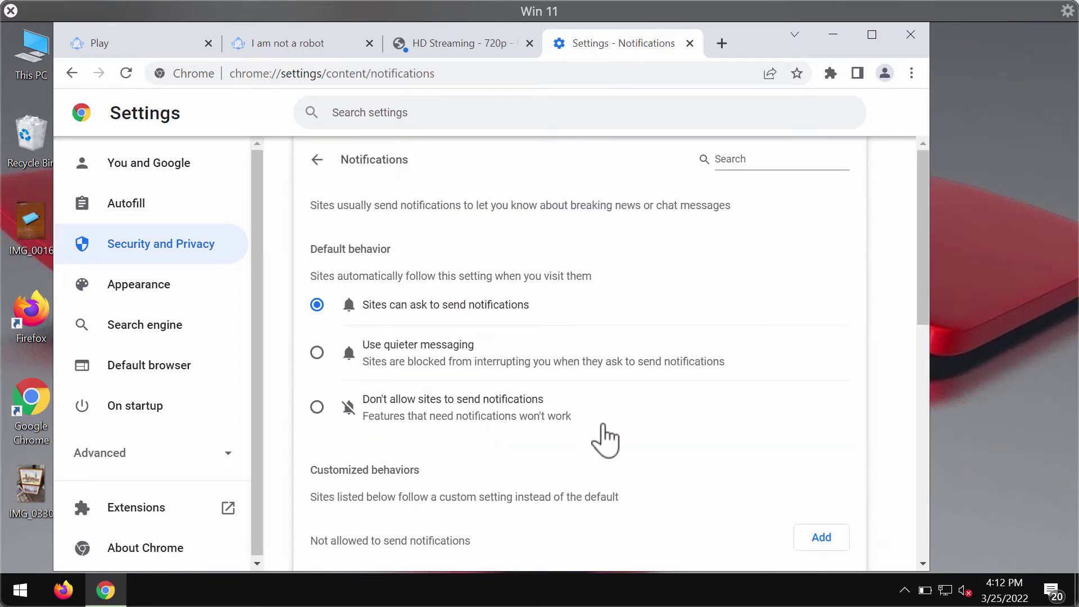
scroll(604, 441, "down", 6)
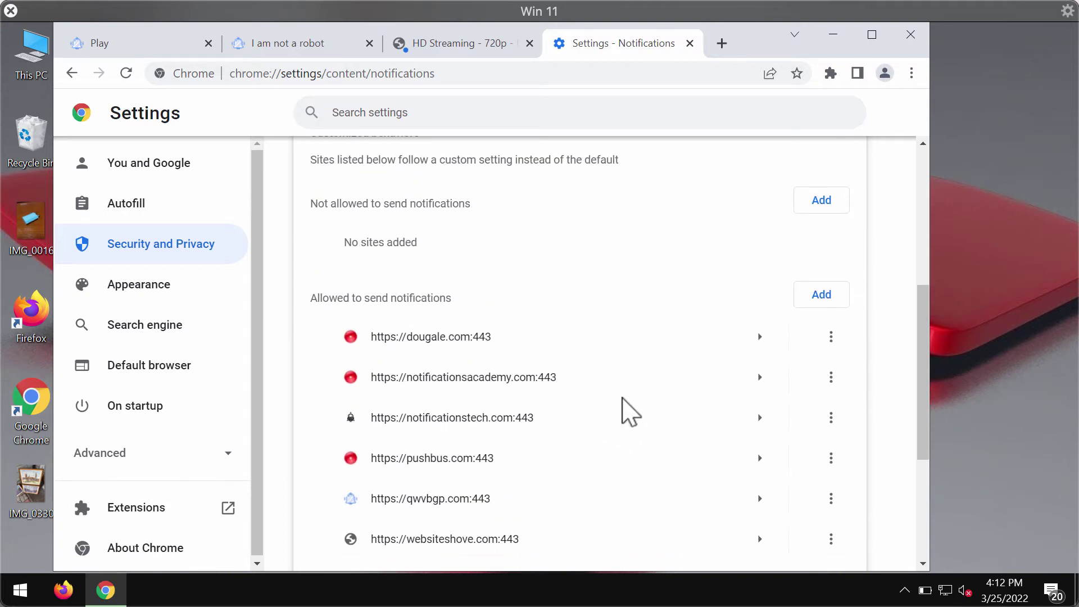
scroll(731, 469, "down", 2)
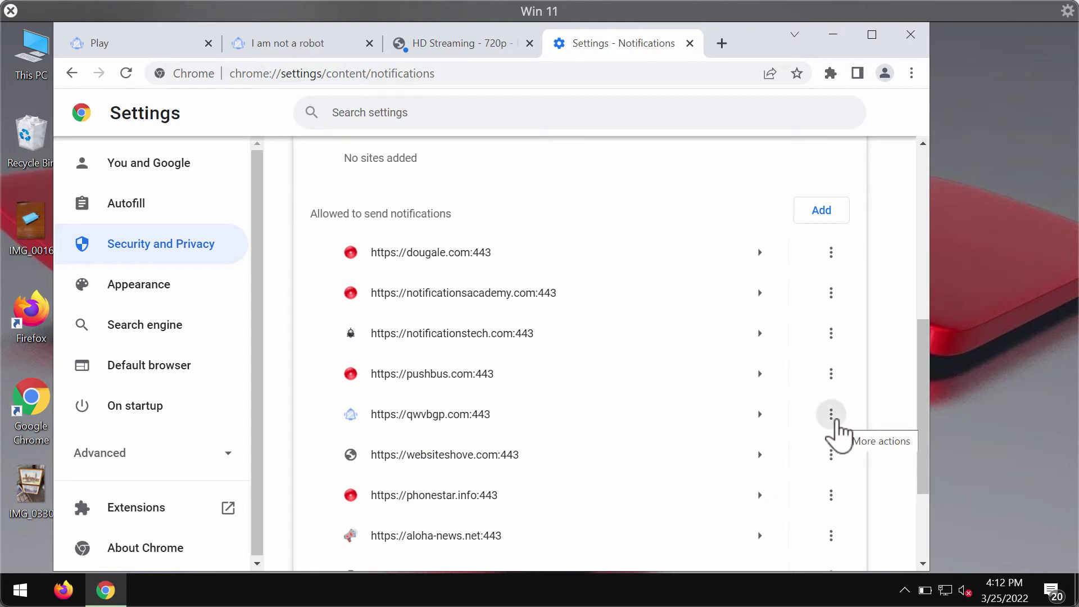
left_click(837, 417)
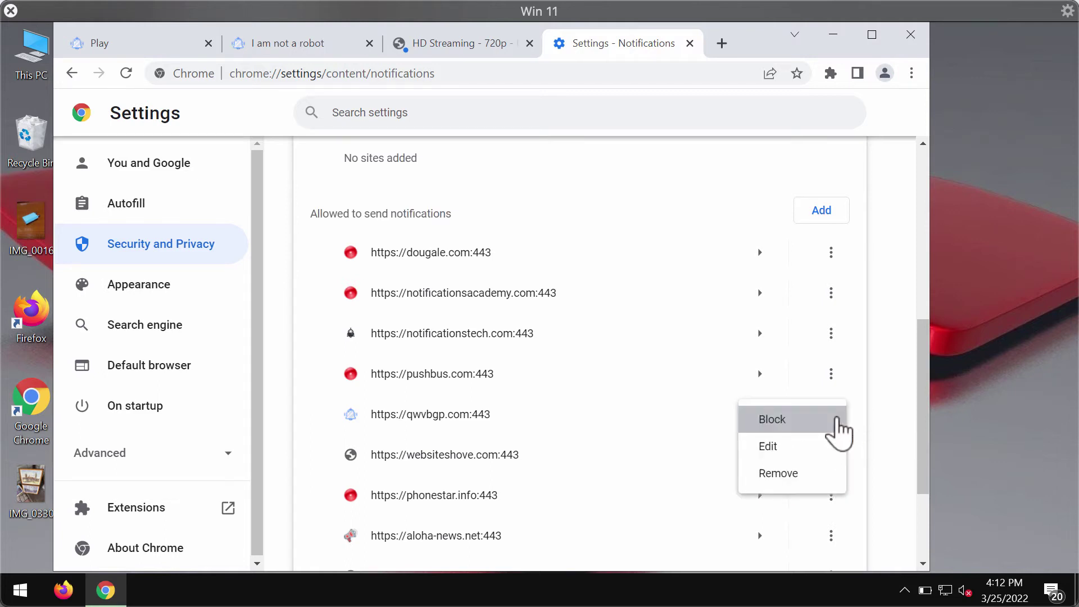
left_click(863, 415)
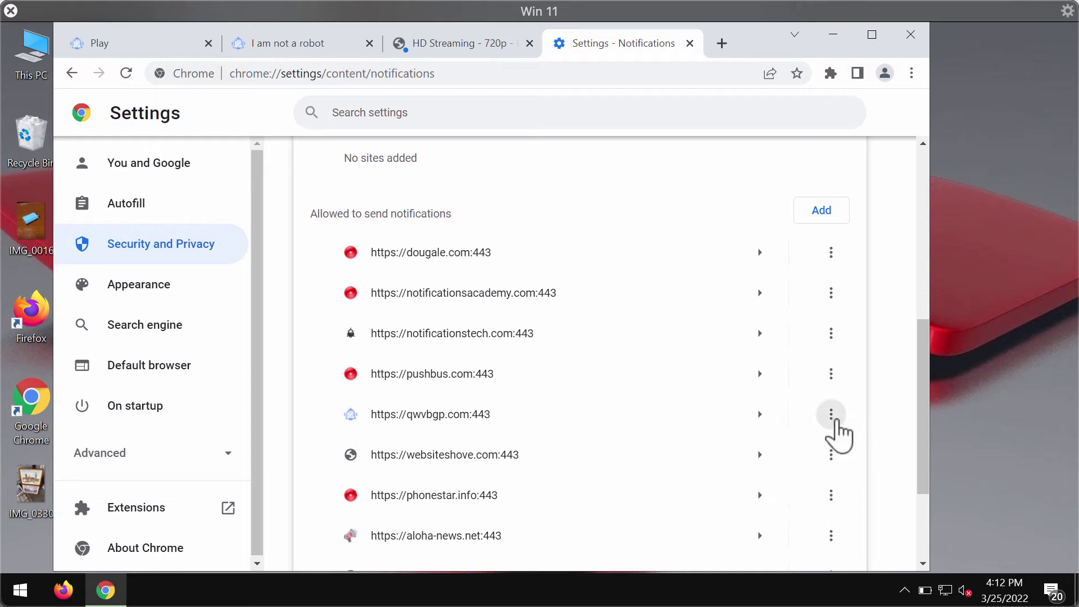
left_click(832, 418)
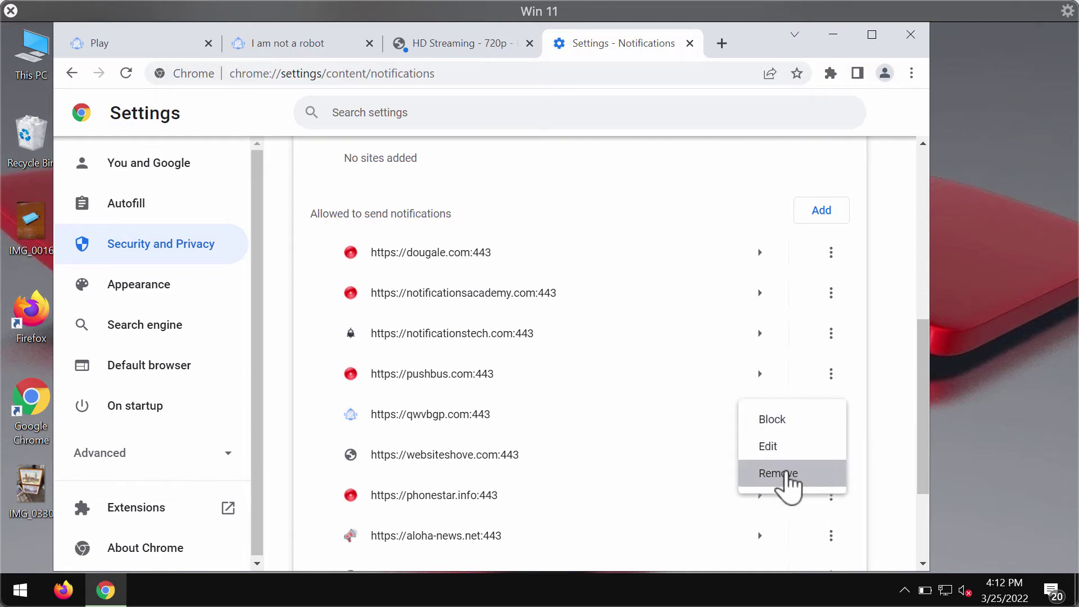
left_click(788, 474)
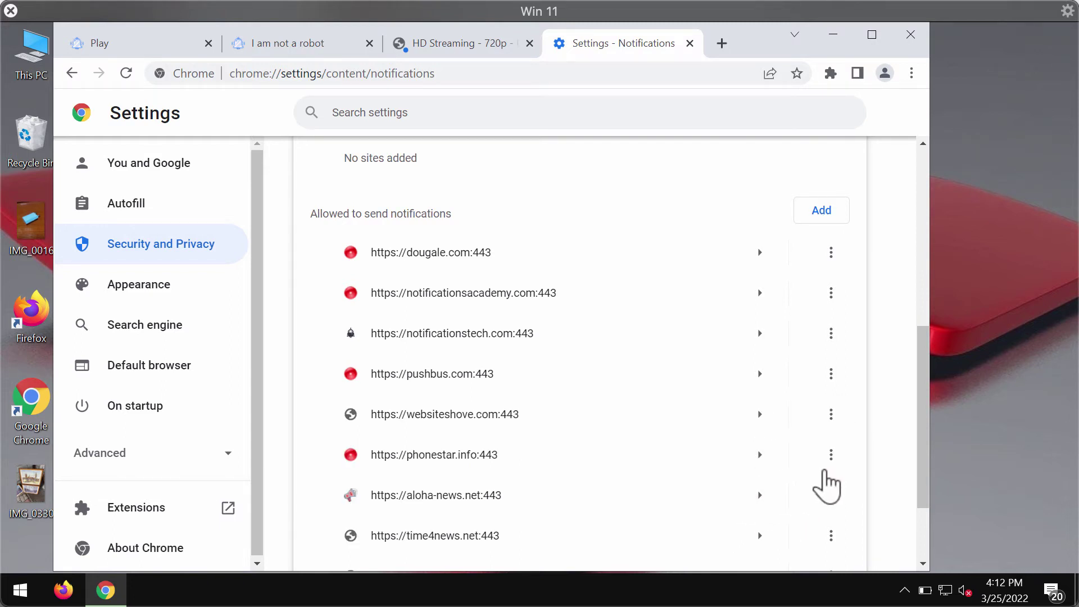
Step: Remove phonestar.info from the allowed notification sites and open a fresh tab
left_click(831, 460)
left_click(807, 516)
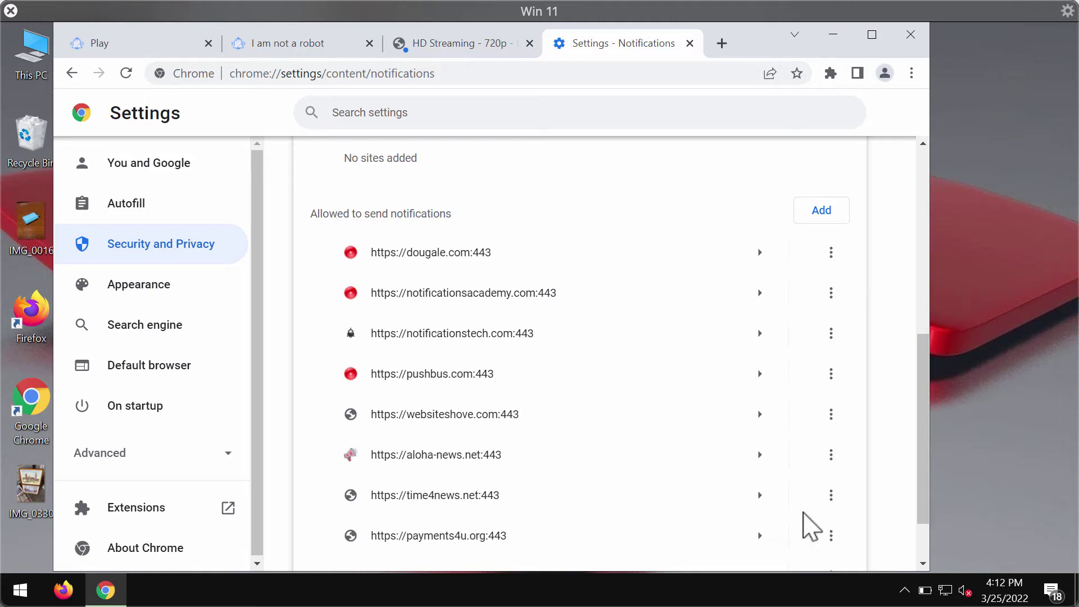
scroll(787, 449, "up", 3)
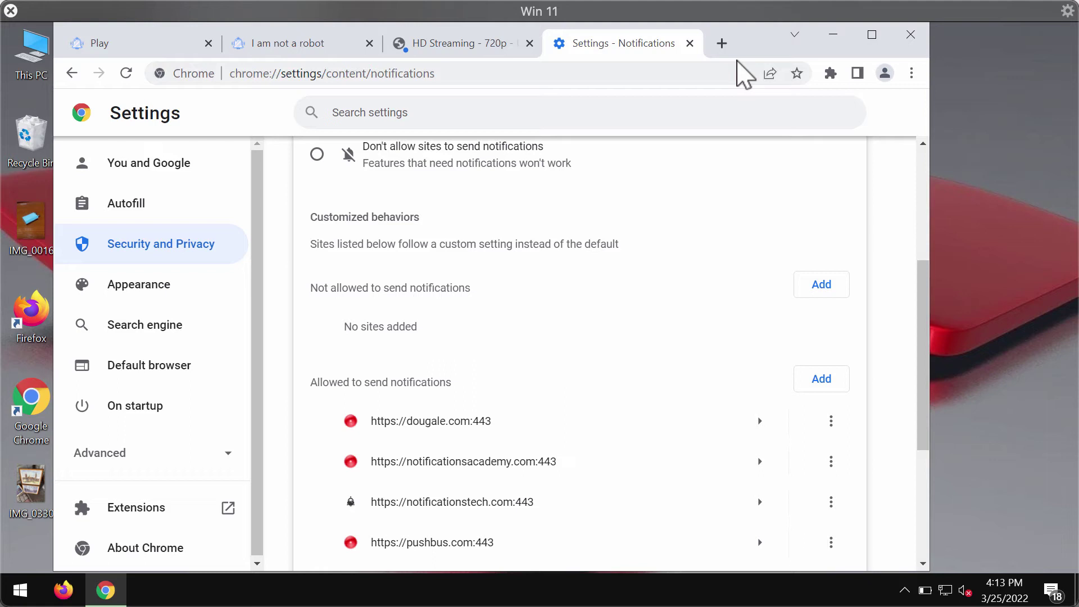
left_click(721, 43)
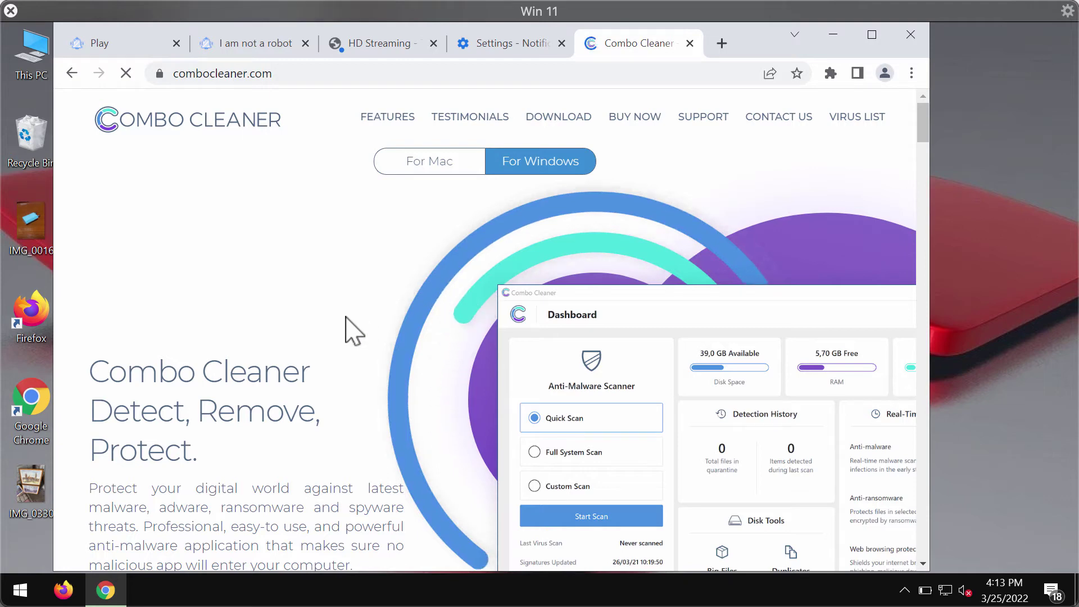
Step: Load combocleaner.com, select its address, then minimize Chrome to reveal the desktop
scroll(354, 332, "down", 1)
left_click(281, 74)
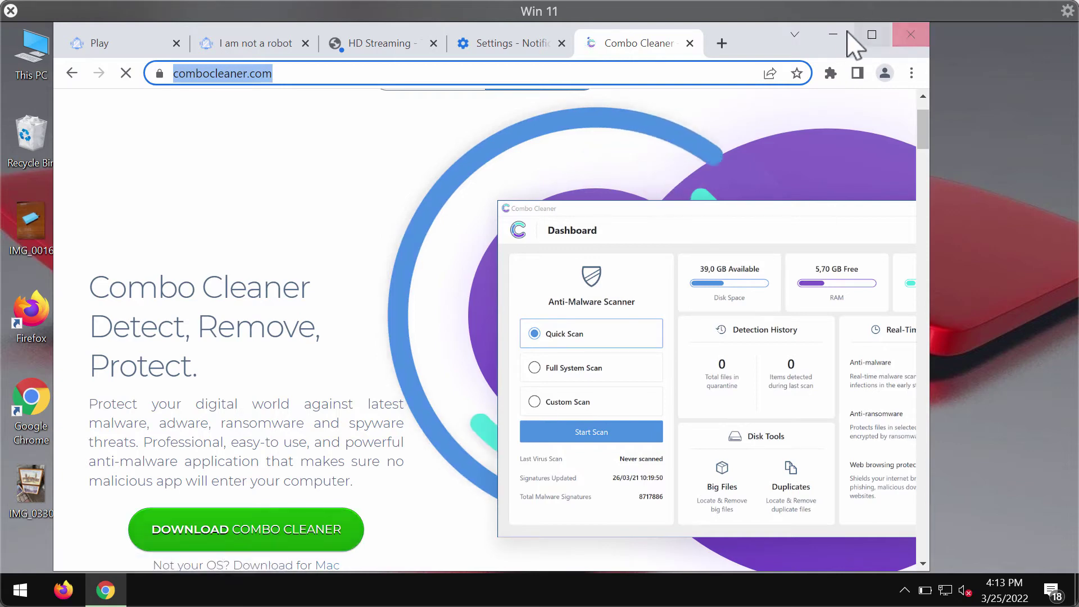
left_click(833, 35)
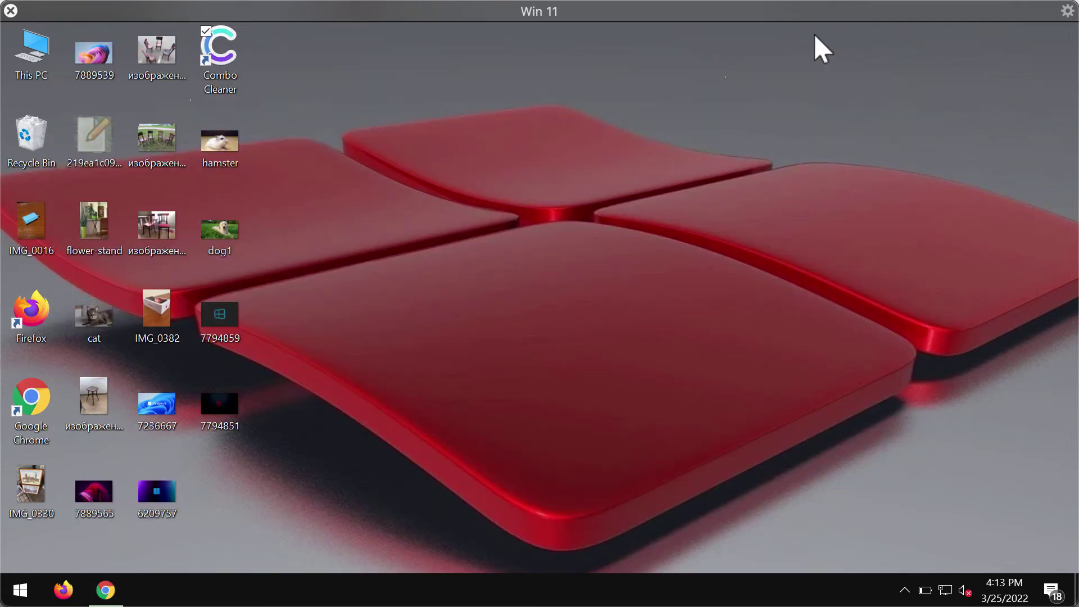
Step: Launch Combo Cleaner from its desktop shortcut
double_click(219, 48)
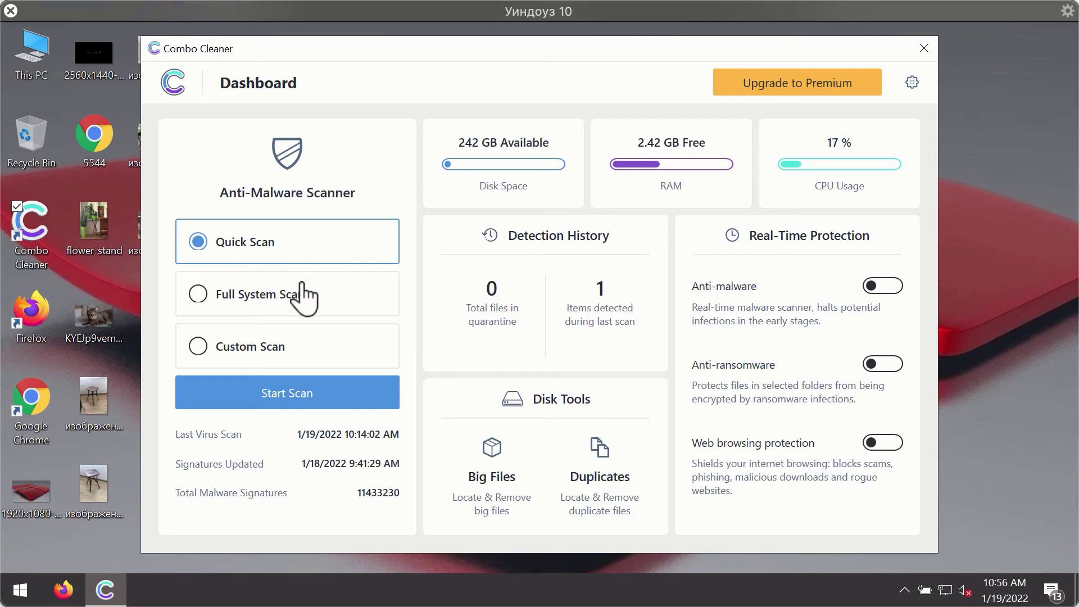
Step: Start a Quick Scan from the Combo Cleaner Dashboard
left_click(324, 399)
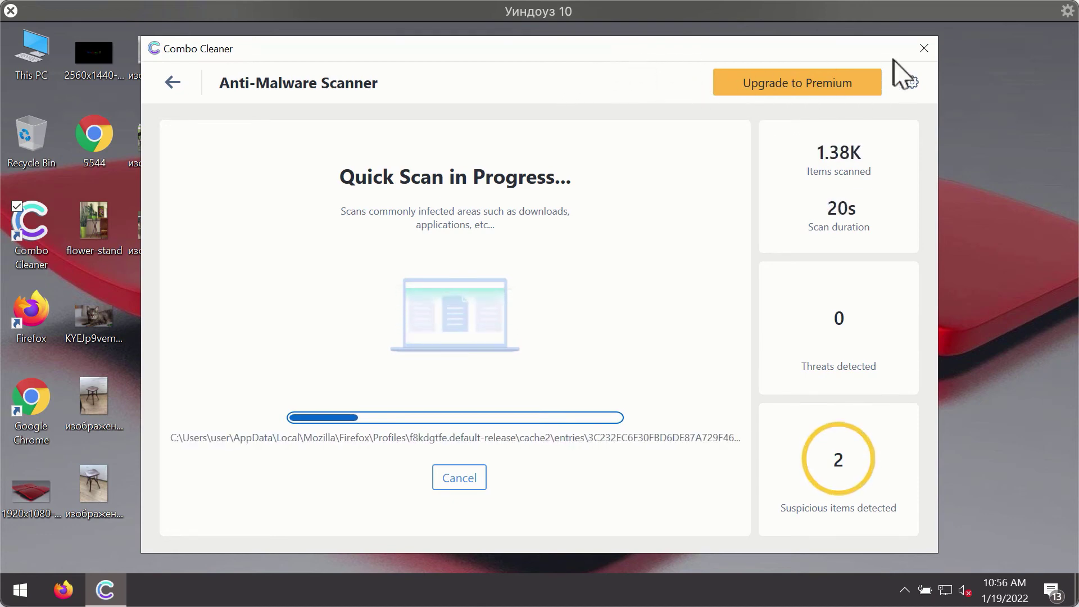
Step: Open Combo Cleaner's Settings and view the Anti-Ransomware section
left_click(912, 82)
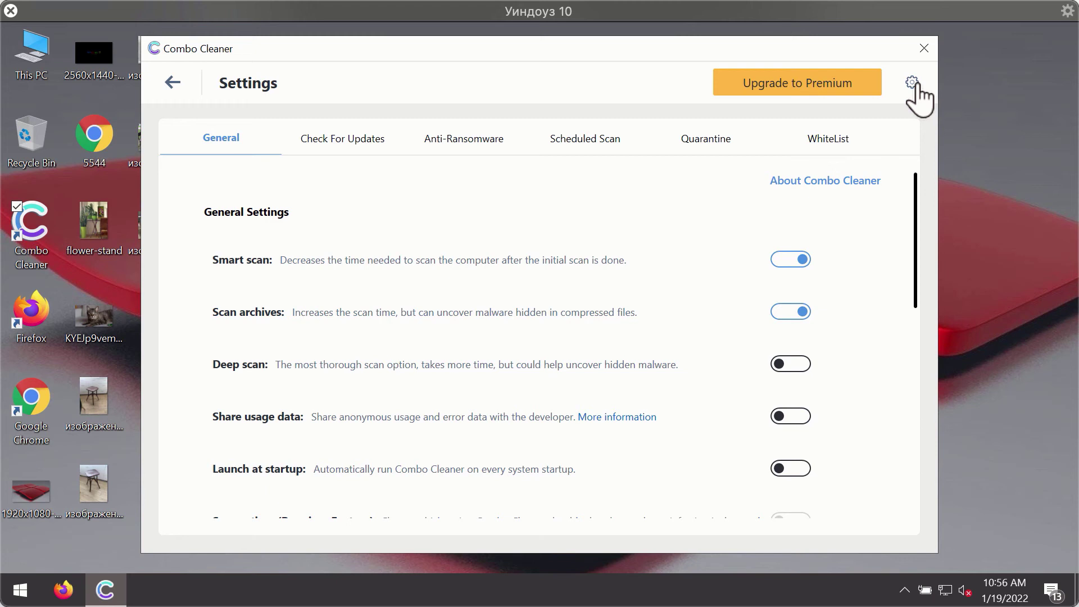
left_click(447, 140)
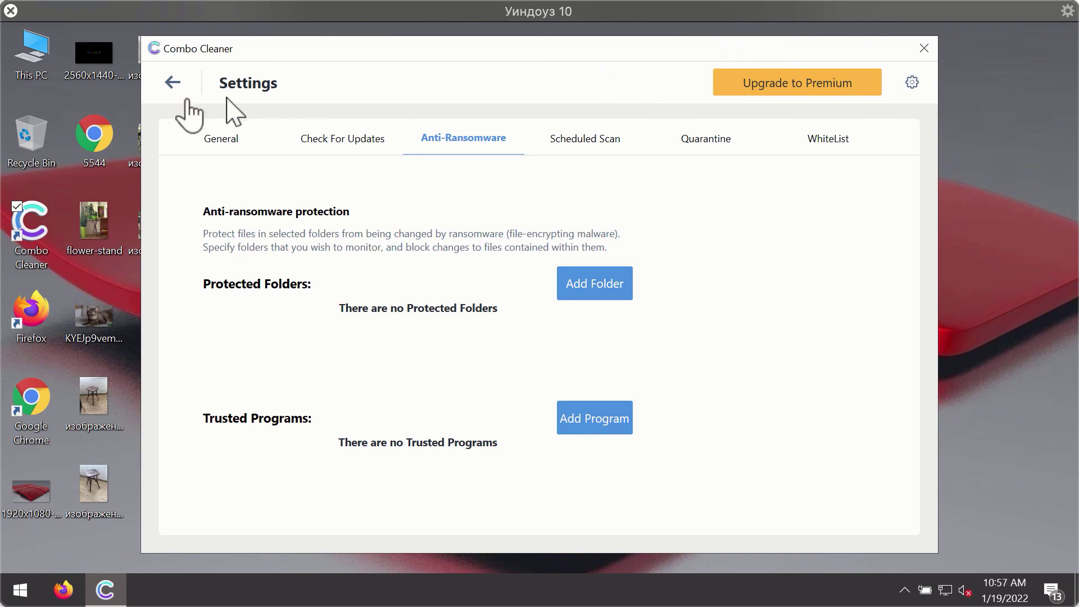
Step: Return to the Dashboard and cancel the running Quick Scan, confirming with Yes
left_click(171, 83)
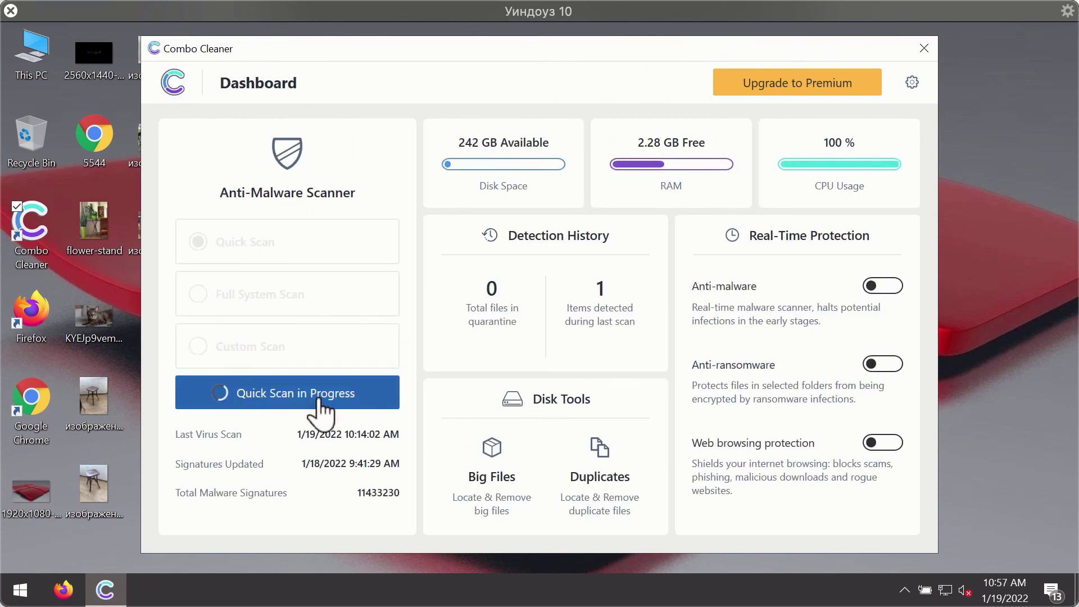
left_click(471, 479)
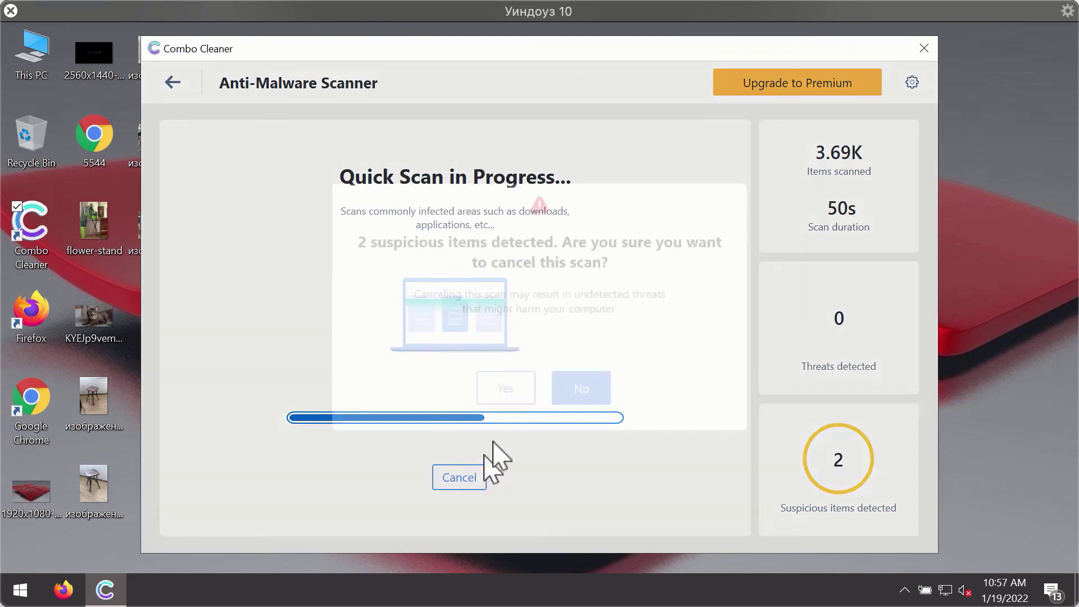
left_click(508, 388)
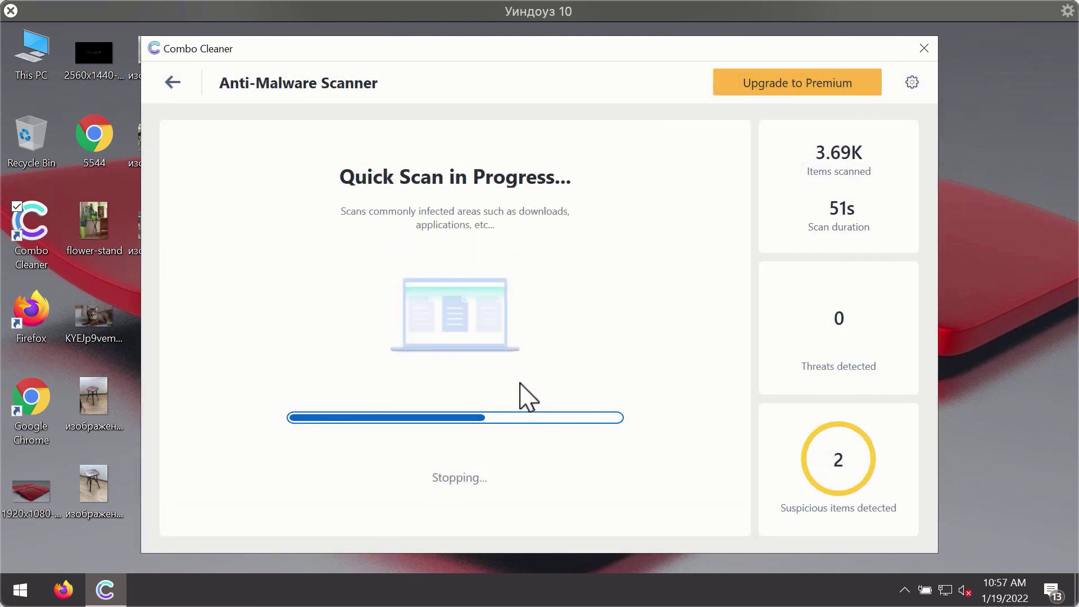